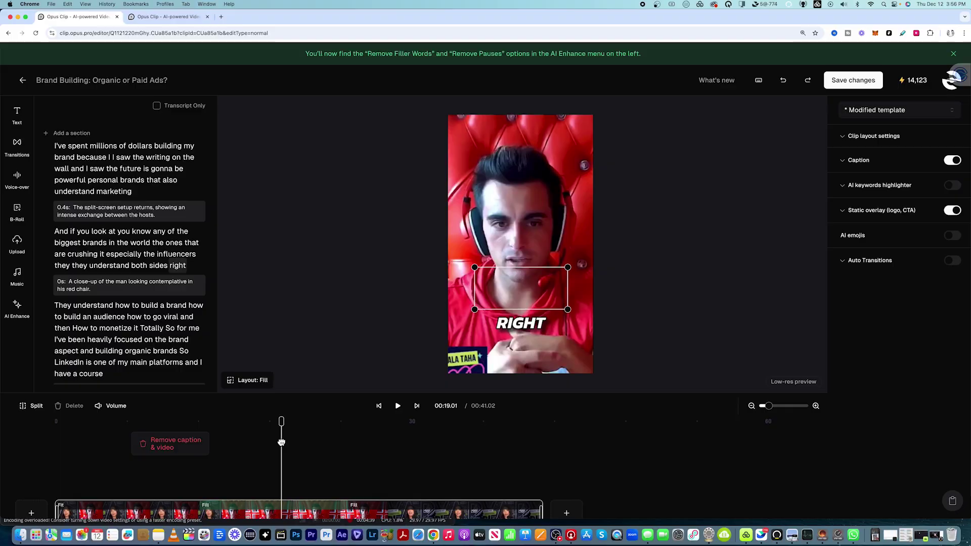
Select a phrase in the transcript of the 'Brand Building: Organic or Paid Ads?' clip.
{"action": "left_click_drag", "start_coordinate": [109, 243], "coordinate": [142, 257]}
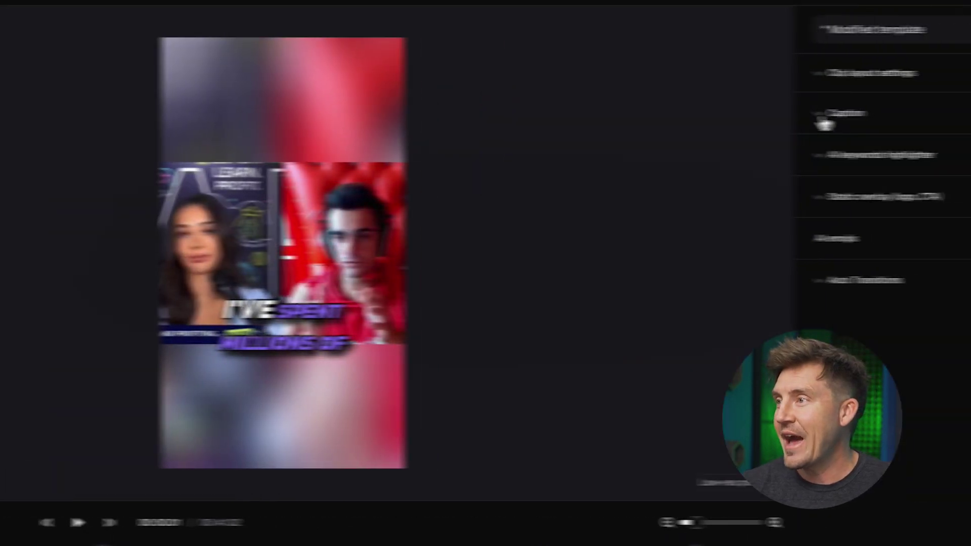
Turn on the AI keywords highlighter for captions and switch the opening scene to Layout: Split.
{"action": "left_click", "coordinate": [760, 120]}
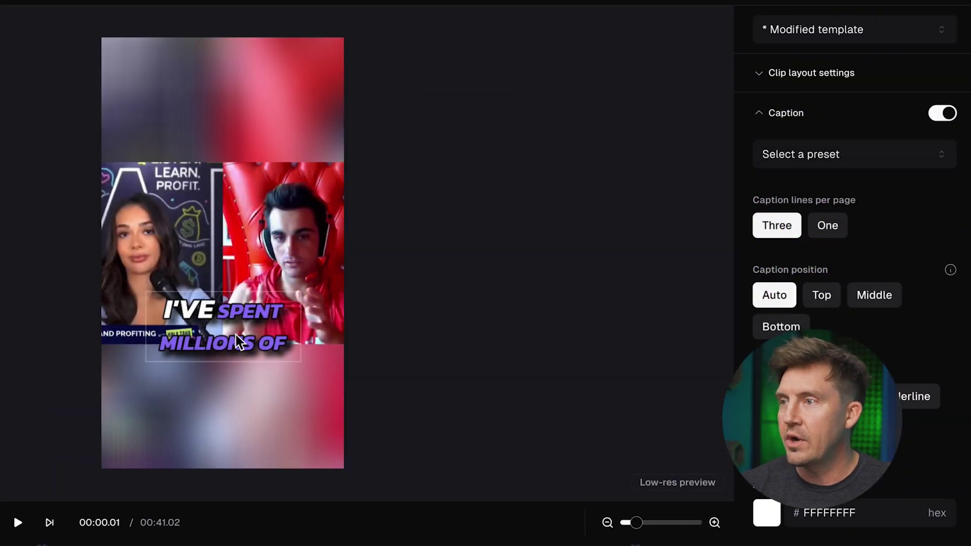
{"action": "left_click", "coordinate": [760, 116]}
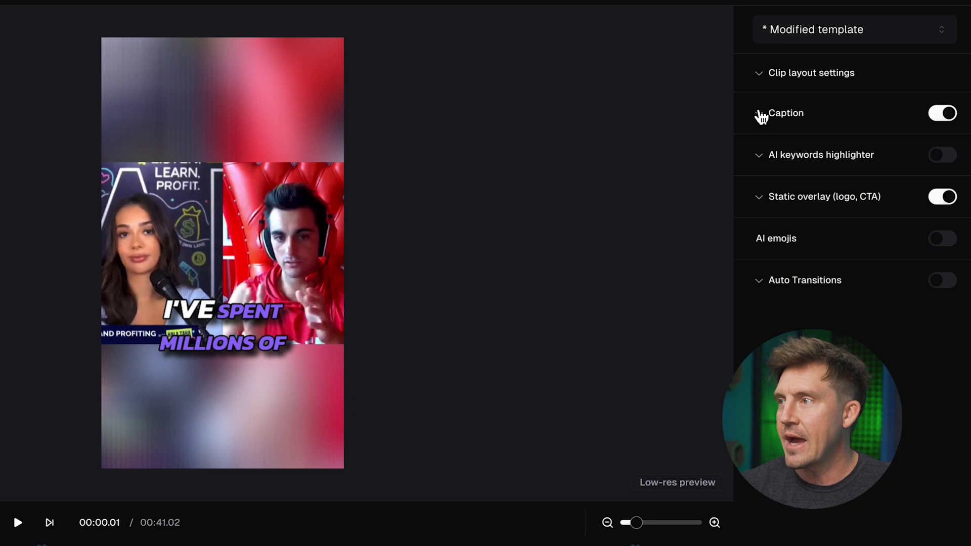
{"action": "left_click", "coordinate": [855, 28]}
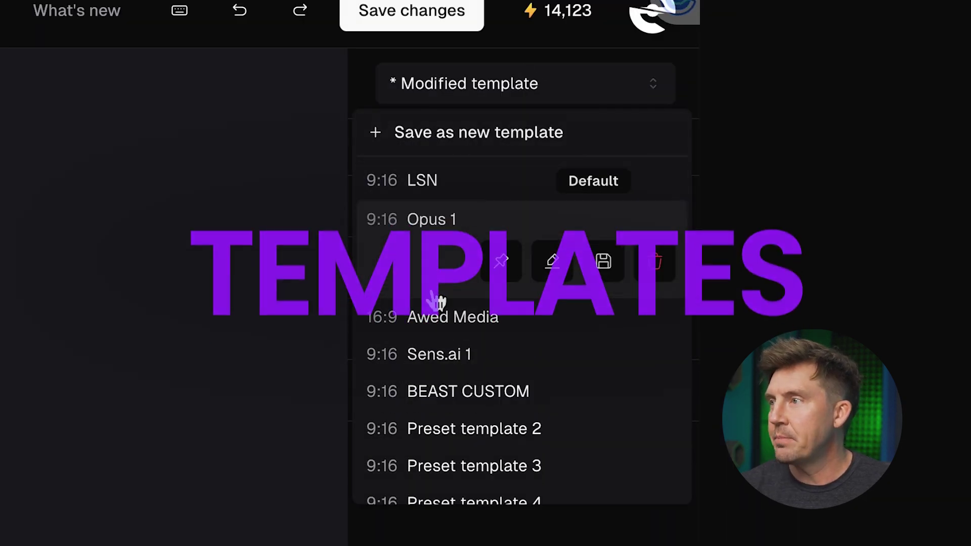
{"action": "mouse_move", "coordinate": [430, 192]}
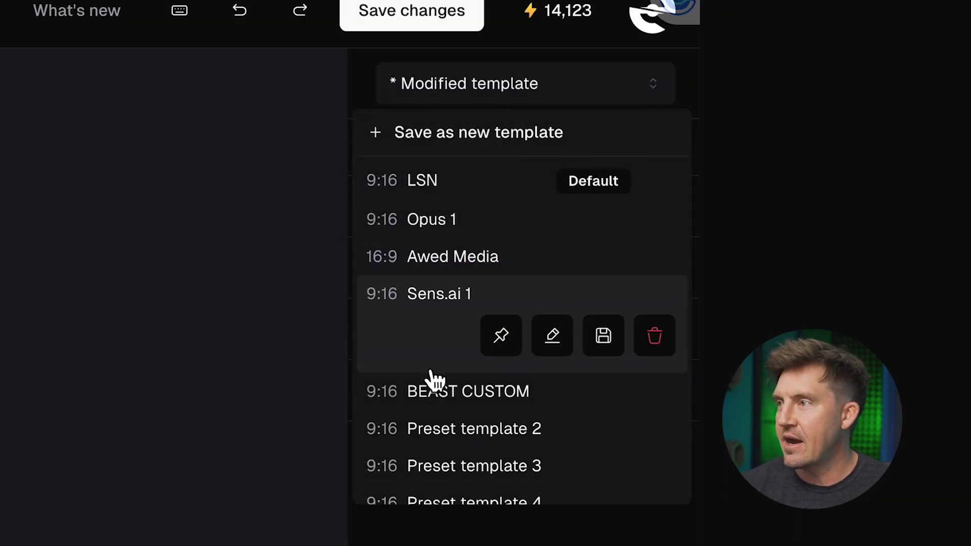
{"action": "left_click", "coordinate": [444, 108]}
{"action": "left_click", "coordinate": [720, 235]}
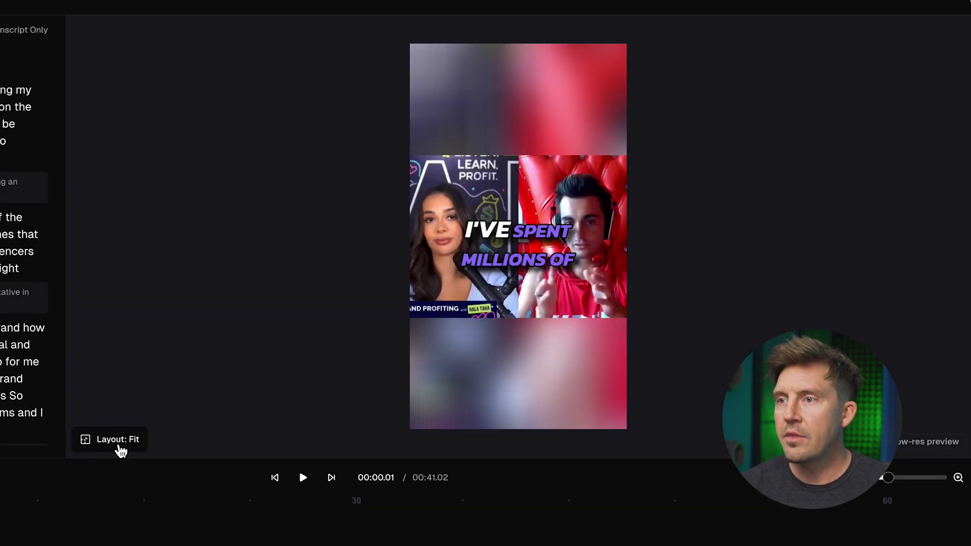
{"action": "left_click", "coordinate": [118, 444]}
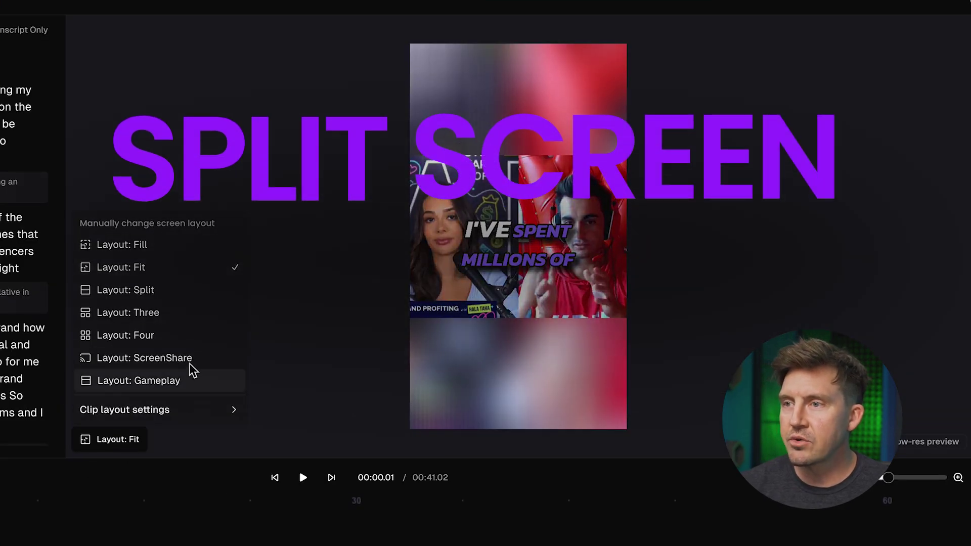
{"action": "left_click", "coordinate": [156, 290]}
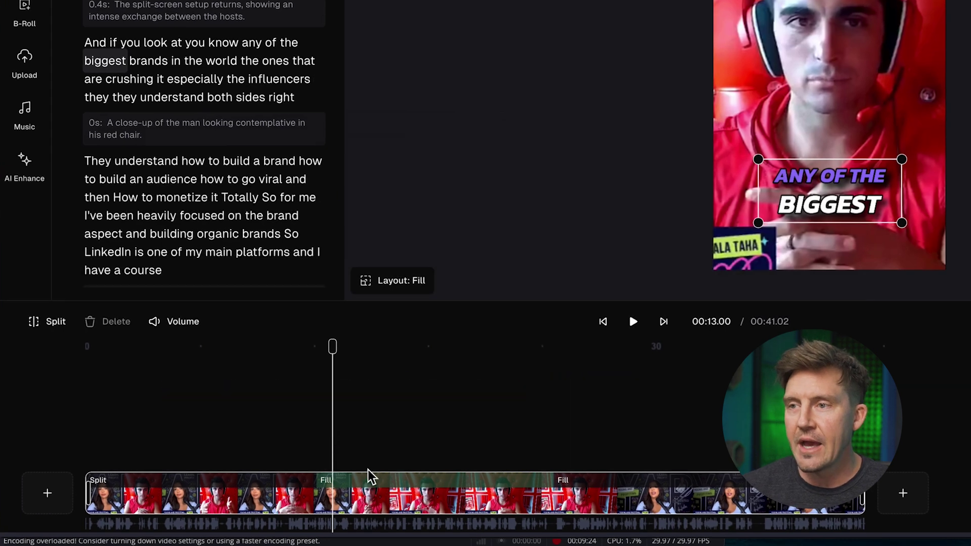
Split the clip after 'biggest', trim its start, shift the caption right, and scrub to 0:13.
{"action": "left_click", "coordinate": [51, 322]}
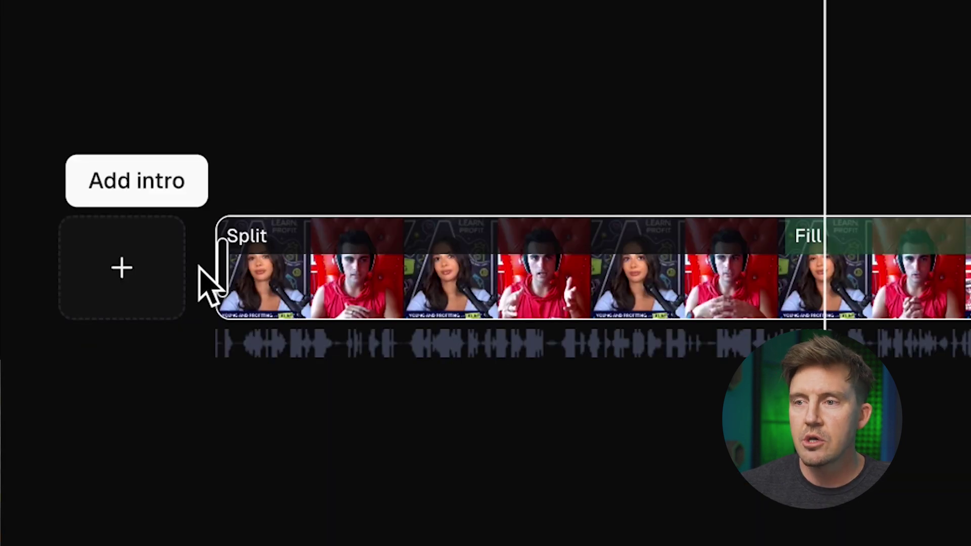
{"action": "left_click_drag", "start_coordinate": [218, 265], "coordinate": [789, 282]}
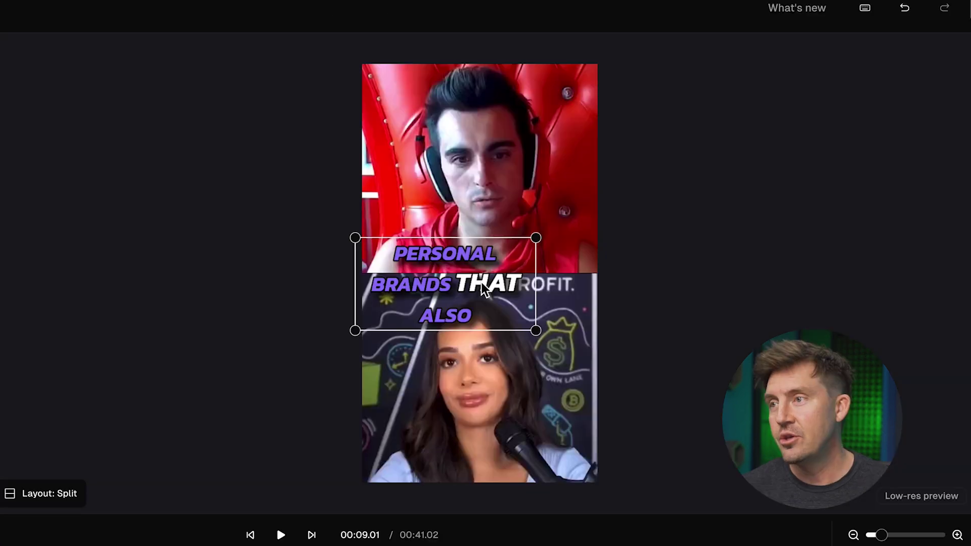
{"action": "left_click_drag", "start_coordinate": [481, 282], "coordinate": [557, 268]}
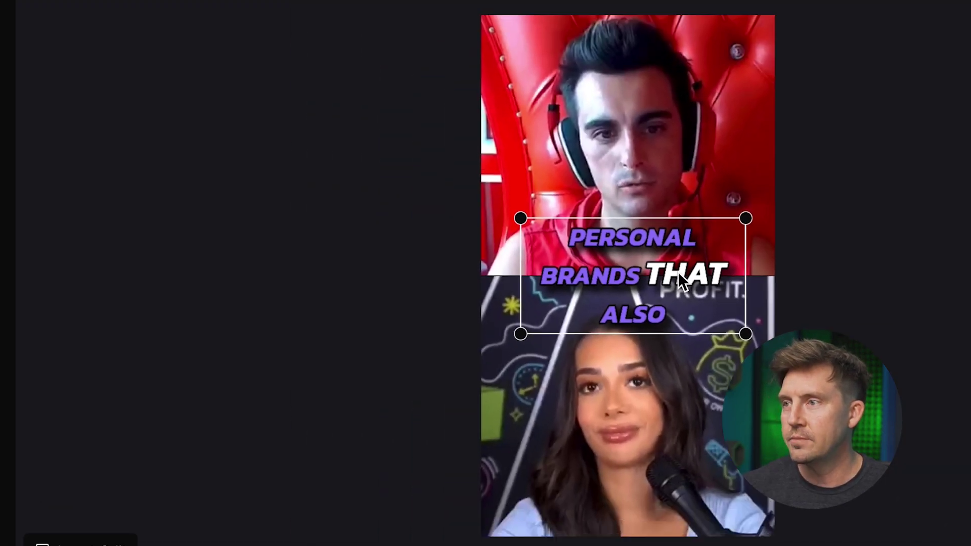
{"action": "left_click_drag", "start_coordinate": [227, 397], "coordinate": [269, 400]}
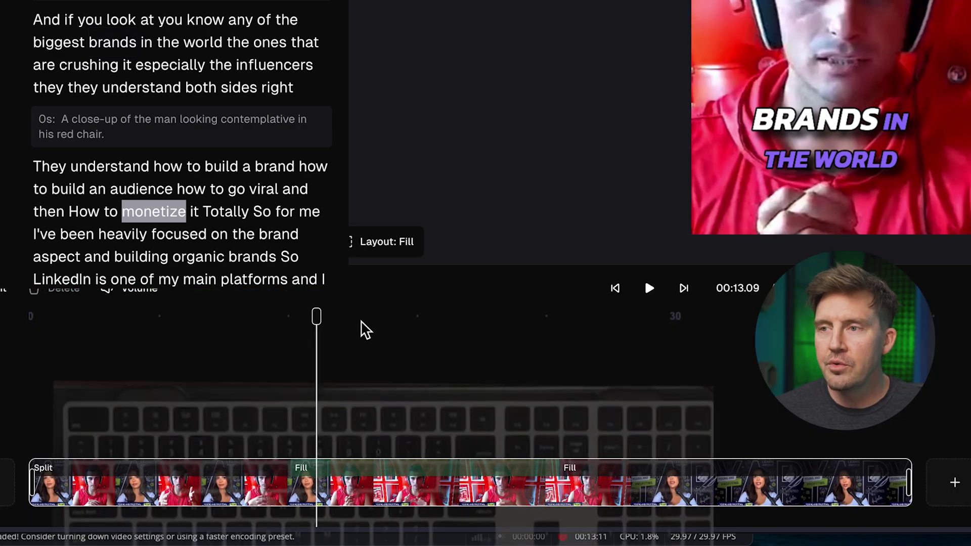
Split the clip with D at about 16 seconds, right after 'influencers', then return to the start.
{"action": "key", "text": "Right"}
{"action": "key", "text": "Right"}
{"action": "key", "text": "Right"}
{"action": "key", "text": "Right"}
{"action": "key", "text": "Right"}
{"action": "key", "text": "Right"}
{"action": "key", "text": "Right"}
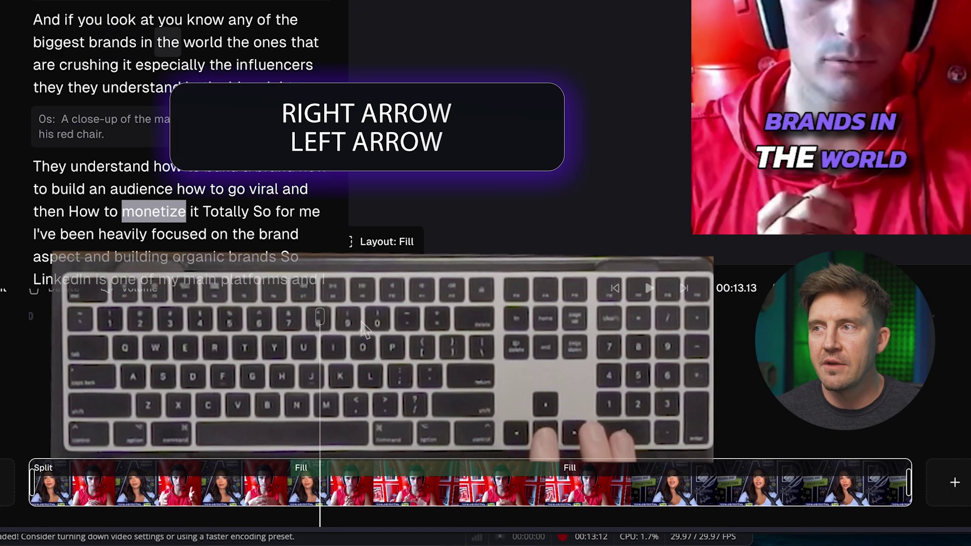
{"action": "key", "text": "Left"}
{"action": "key", "text": "Left"}
{"action": "key", "text": "Left"}
{"action": "key", "text": "Left"}
{"action": "key", "text": "Left"}
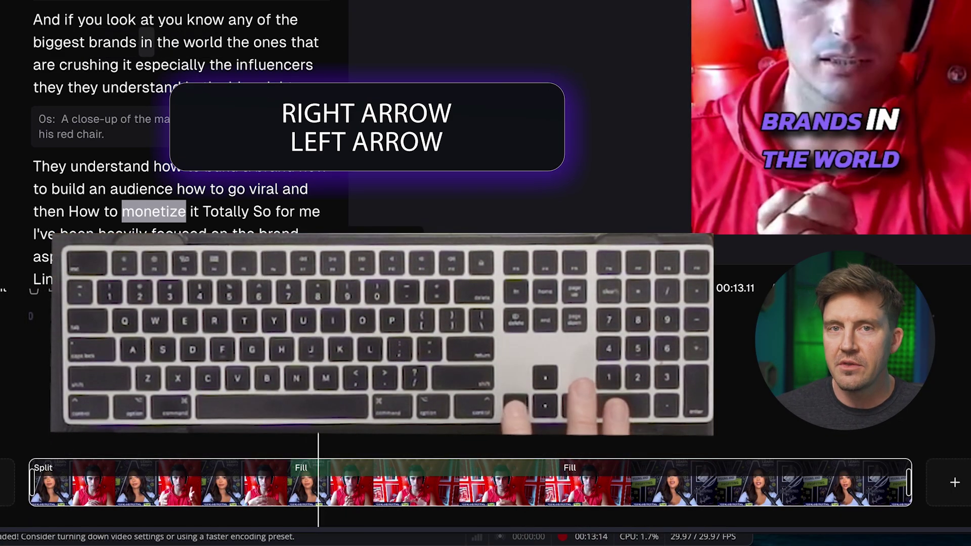
{"action": "key", "text": "Right"}
{"action": "key", "text": "Right"}
{"action": "key", "text": "Right"}
{"action": "key", "text": "Right"}
{"action": "key", "text": "Right"}
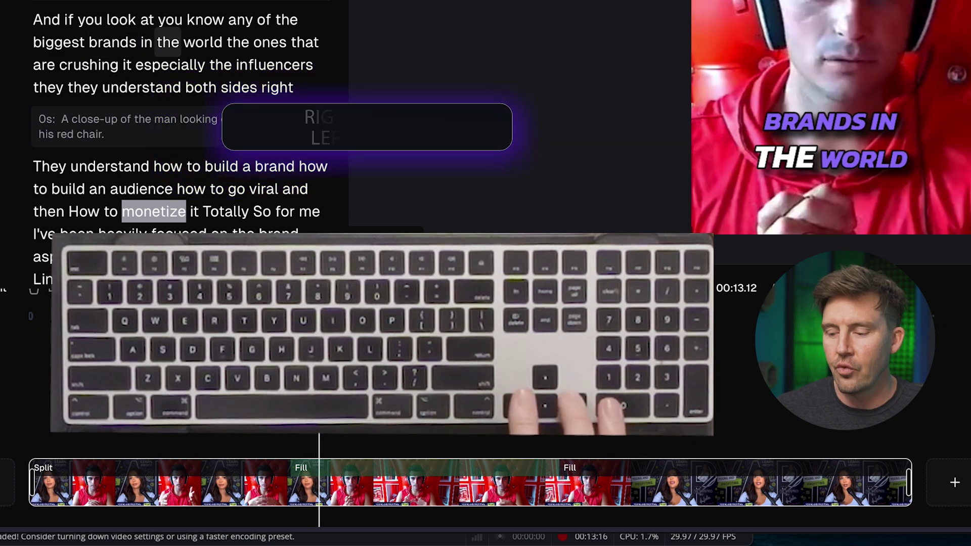
{"action": "key", "text": "Left"}
{"action": "key", "text": "Left"}
{"action": "key", "text": "Left"}
{"action": "key", "text": "Left"}
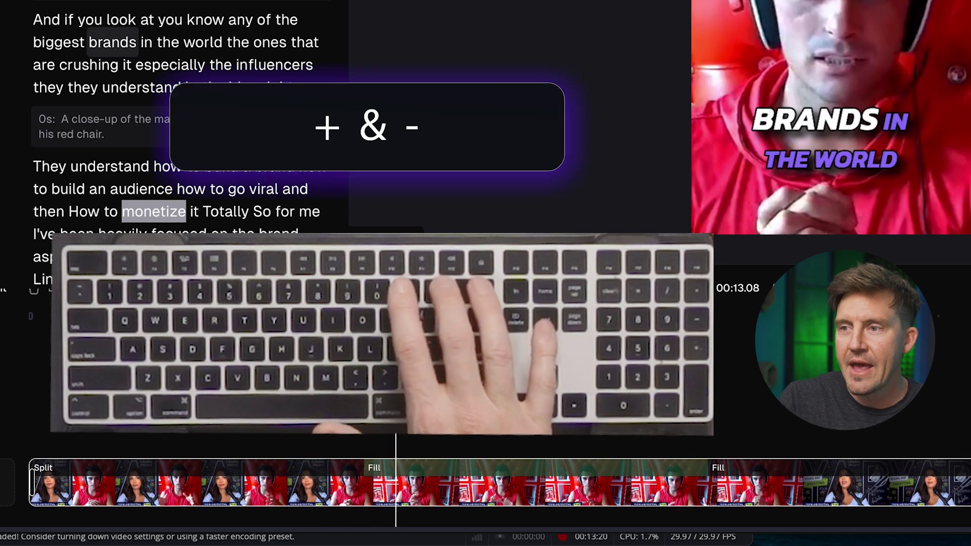
{"action": "key", "text": "equal"}
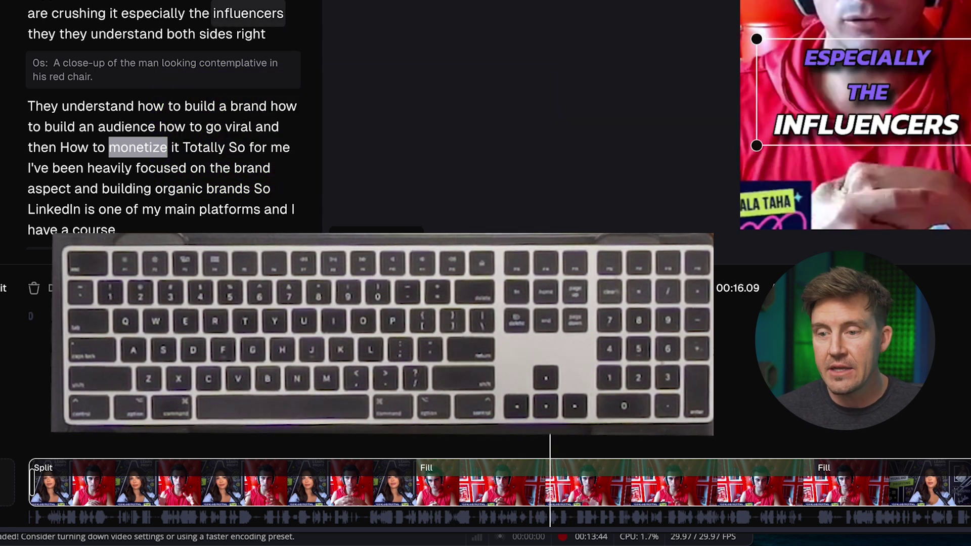
{"action": "key", "text": "d"}
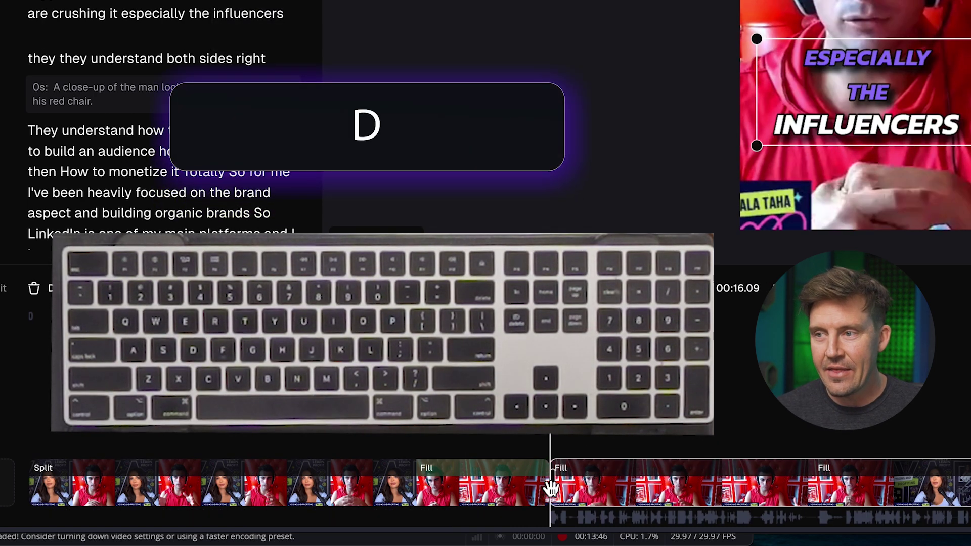
{"action": "left_click", "coordinate": [602, 490]}
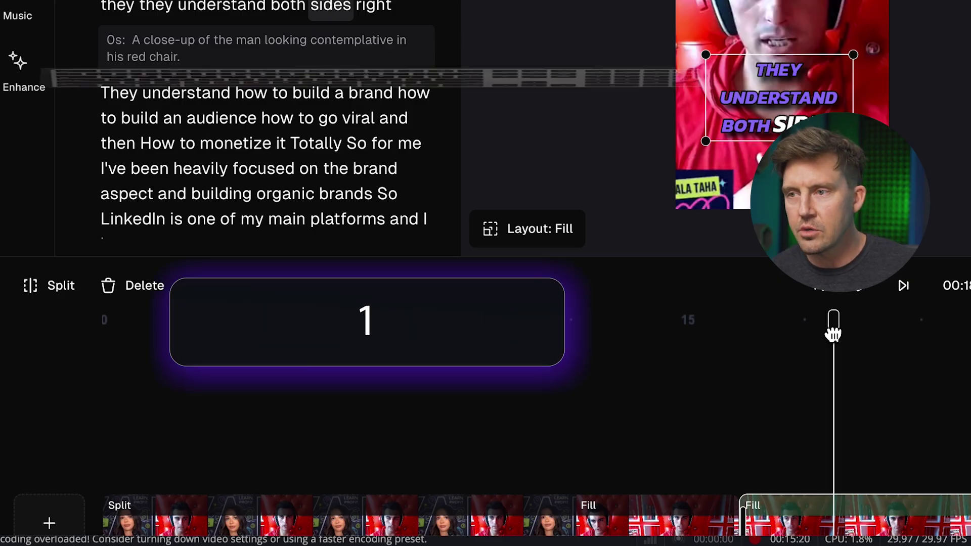
{"action": "key", "text": "Home"}
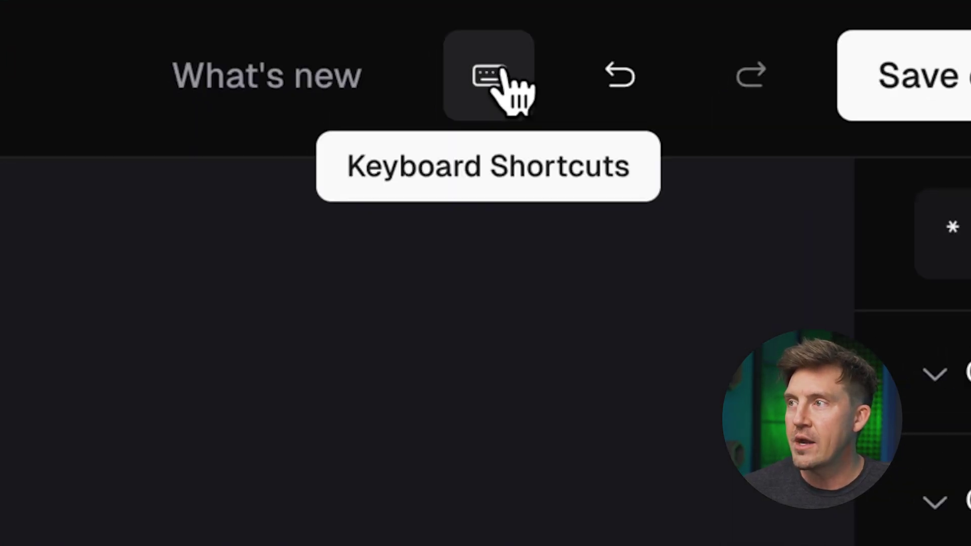
View the keyboard shortcuts, then open the B-Roll panel to generate AI B-roll clips.
{"action": "left_click", "coordinate": [490, 76]}
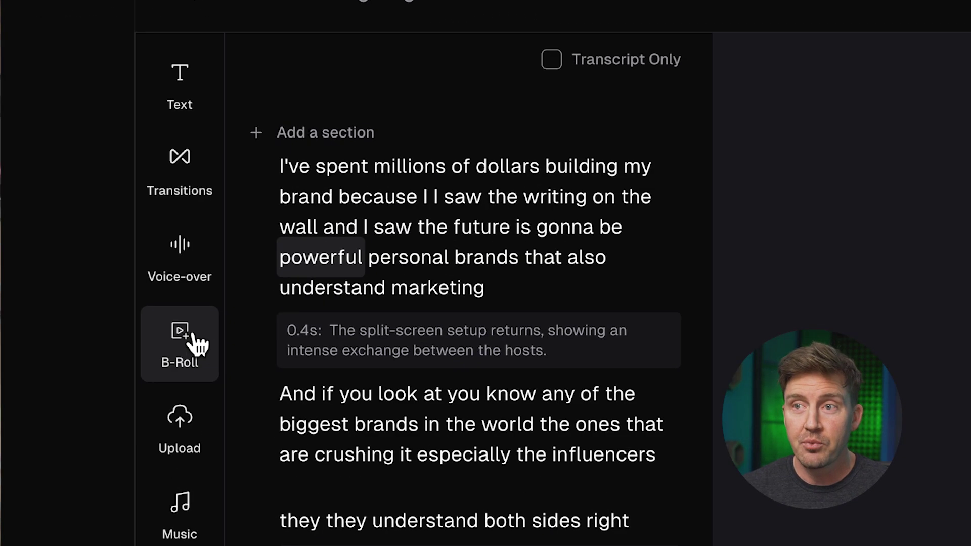
{"action": "left_click", "coordinate": [195, 338]}
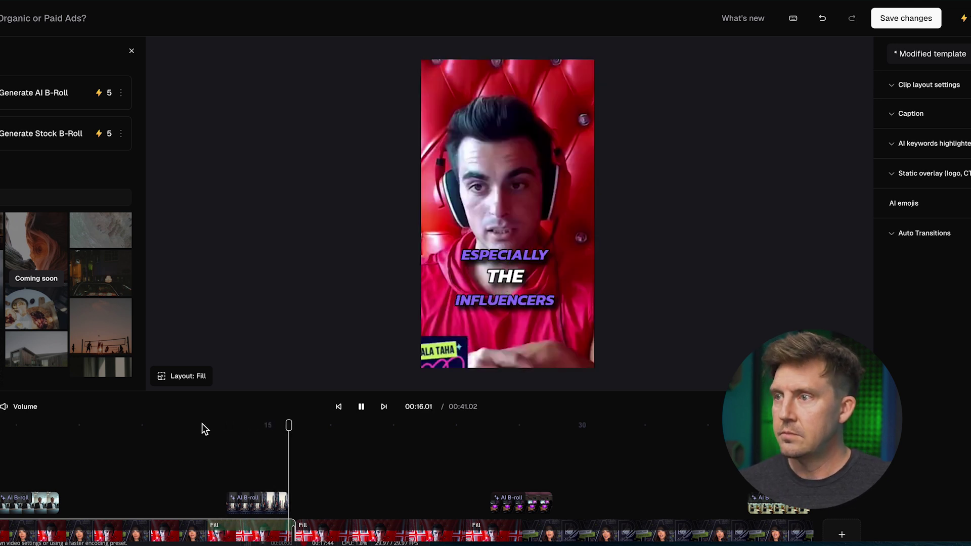
Shift an AI B-roll clip earlier and add AI B-roll for the words 'writing on the wall'.
{"action": "key", "text": "space"}
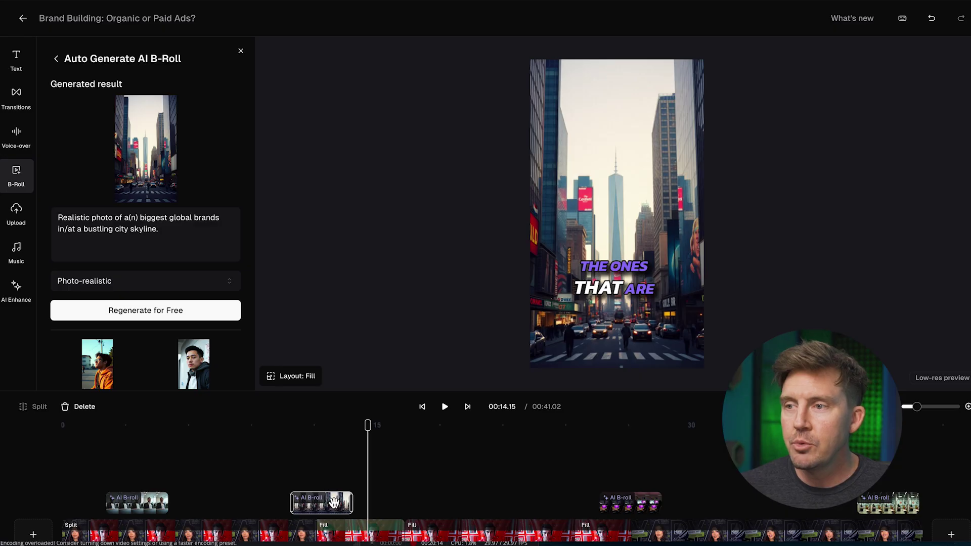
{"action": "left_click_drag", "start_coordinate": [334, 502], "coordinate": [276, 502]}
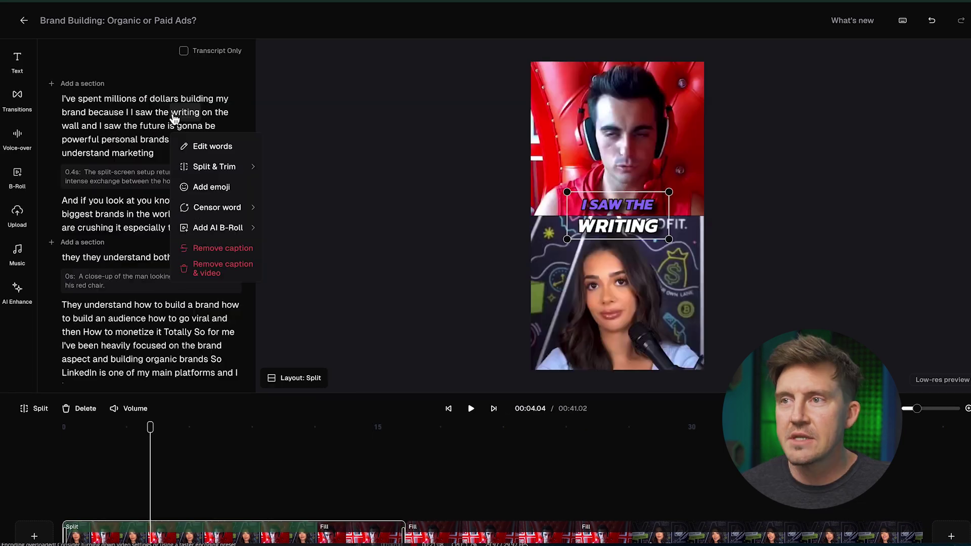
{"action": "left_click_drag", "start_coordinate": [185, 121], "coordinate": [81, 136]}
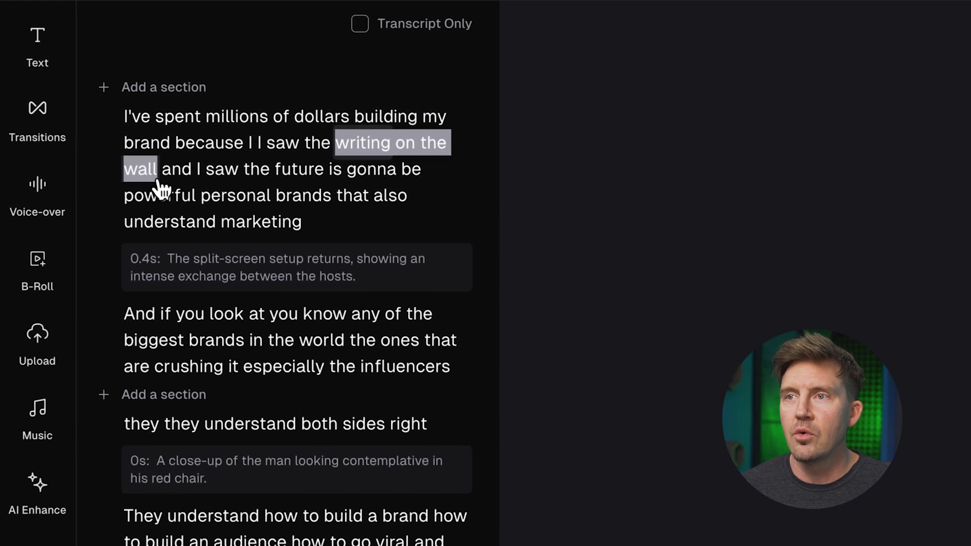
{"action": "left_click_drag", "start_coordinate": [158, 183], "coordinate": [157, 182]}
{"action": "mouse_move", "coordinate": [237, 260]}
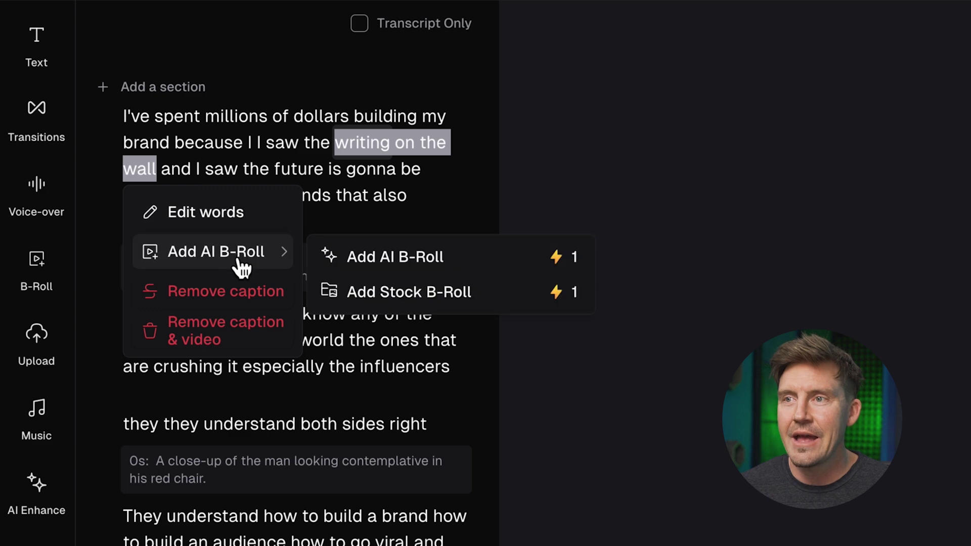
{"action": "left_click", "coordinate": [411, 258]}
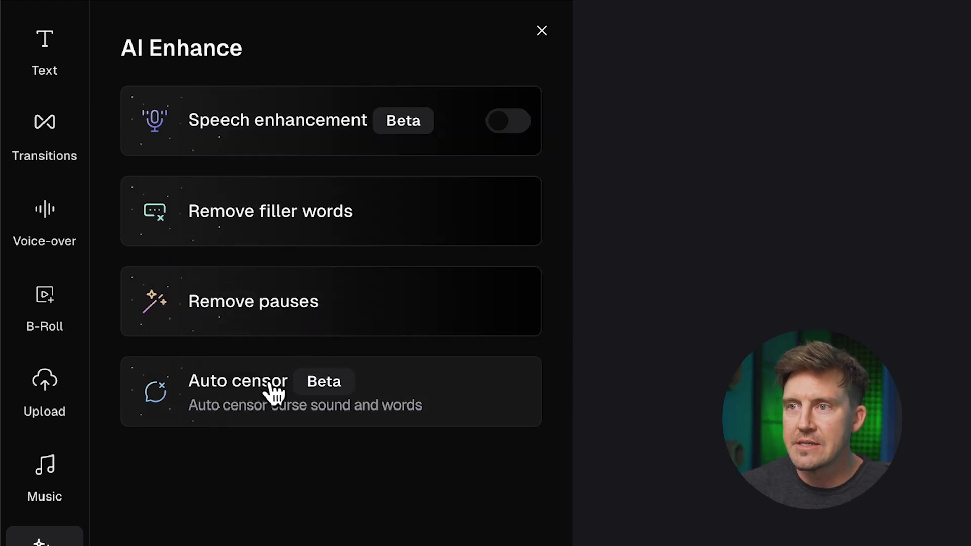
Apply speech enhancement, remove filler words, and open the Auto censor settings in AI Enhance.
{"action": "left_click", "coordinate": [508, 121]}
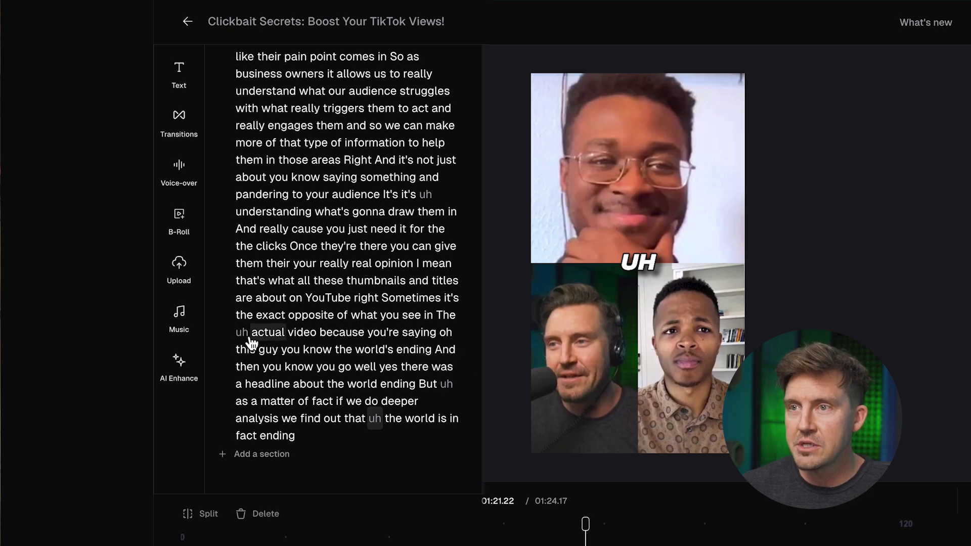
{"action": "left_click", "coordinate": [185, 370]}
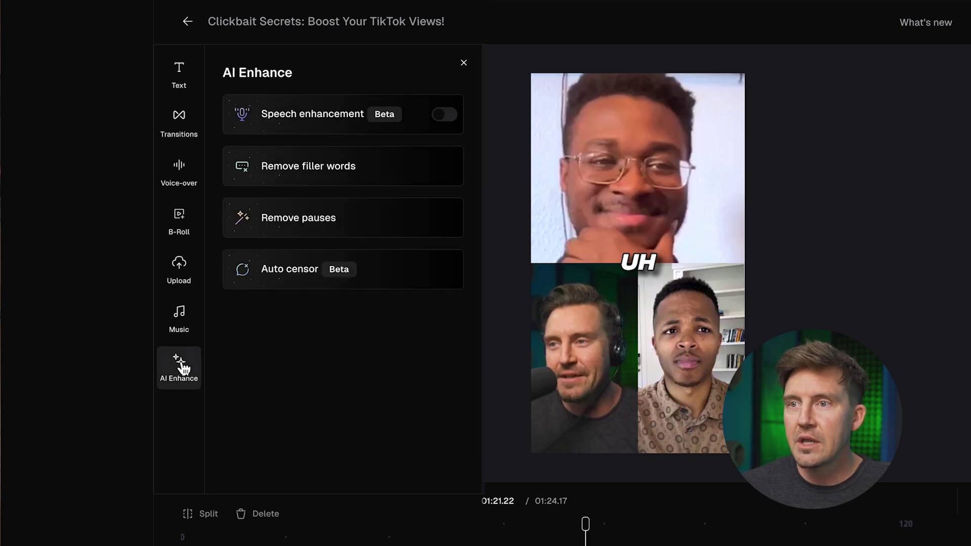
{"action": "left_click", "coordinate": [314, 167]}
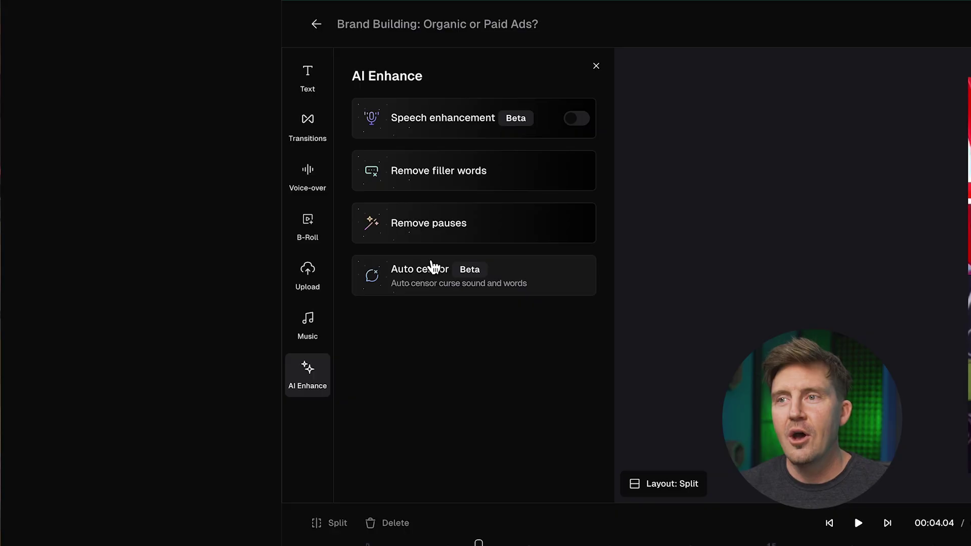
{"action": "left_click", "coordinate": [534, 260]}
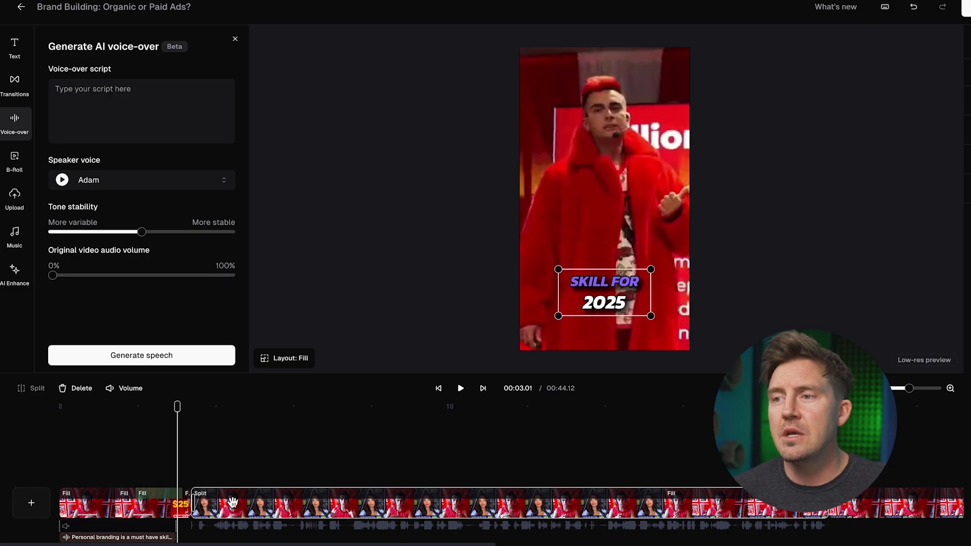
Move to the start of the Split clip and show the Transitions panel.
{"action": "left_click", "coordinate": [233, 502]}
{"action": "left_click", "coordinate": [15, 84]}
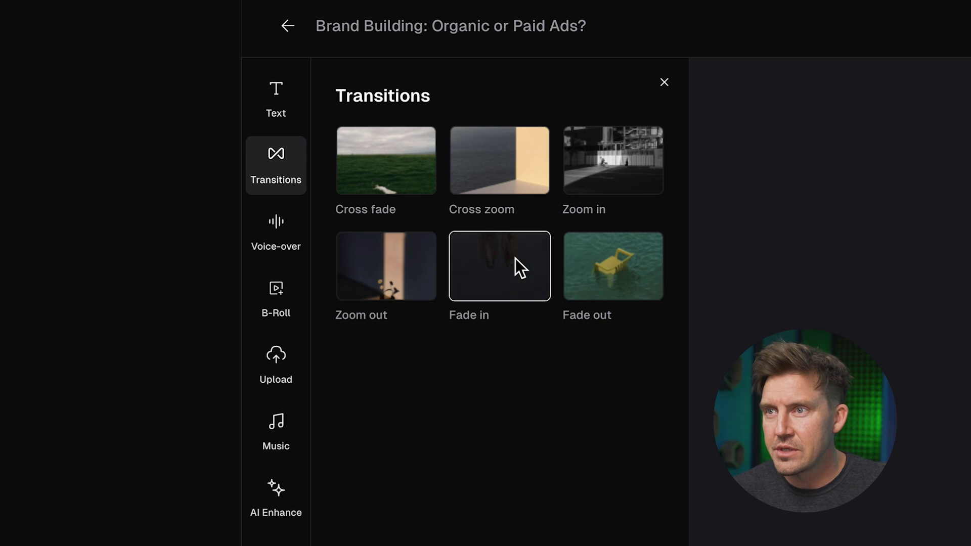
Place a Cross fade at about 3 seconds between the opening Fill clip and the Split clip.
{"action": "left_click_drag", "start_coordinate": [389, 172], "coordinate": [323, 400]}
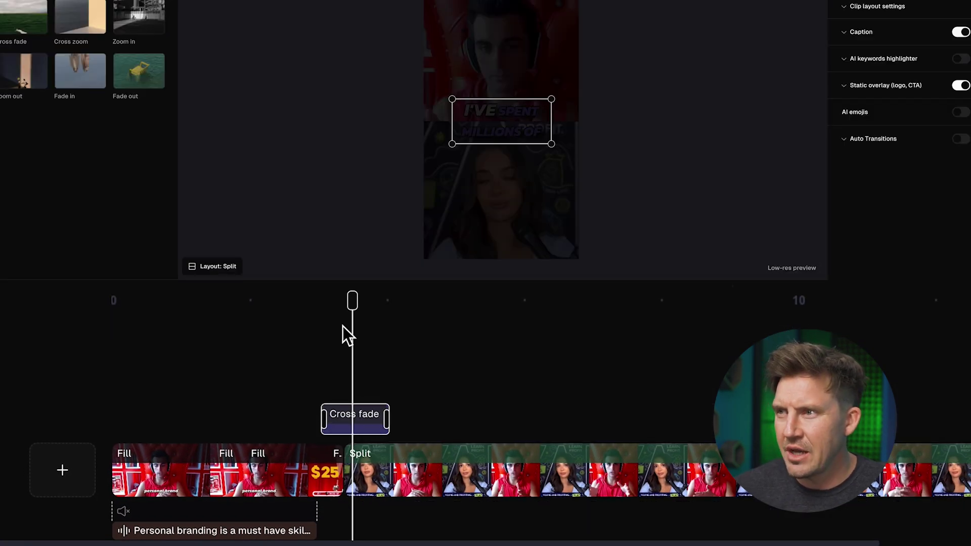
{"action": "left_click", "coordinate": [295, 300]}
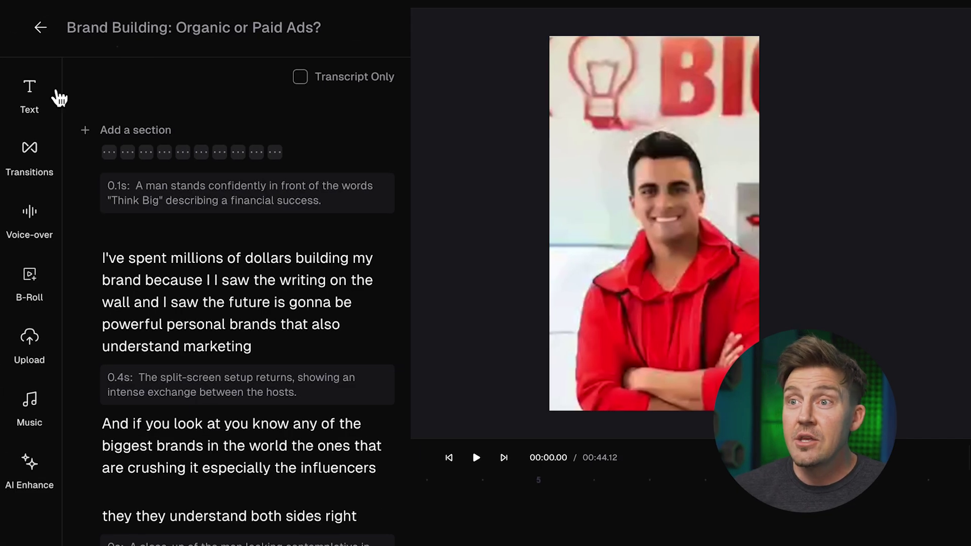
Add an 'Add Headings' heading overlay and position it near the top of the frame.
{"action": "left_click", "coordinate": [58, 112]}
{"action": "left_click", "coordinate": [134, 174]}
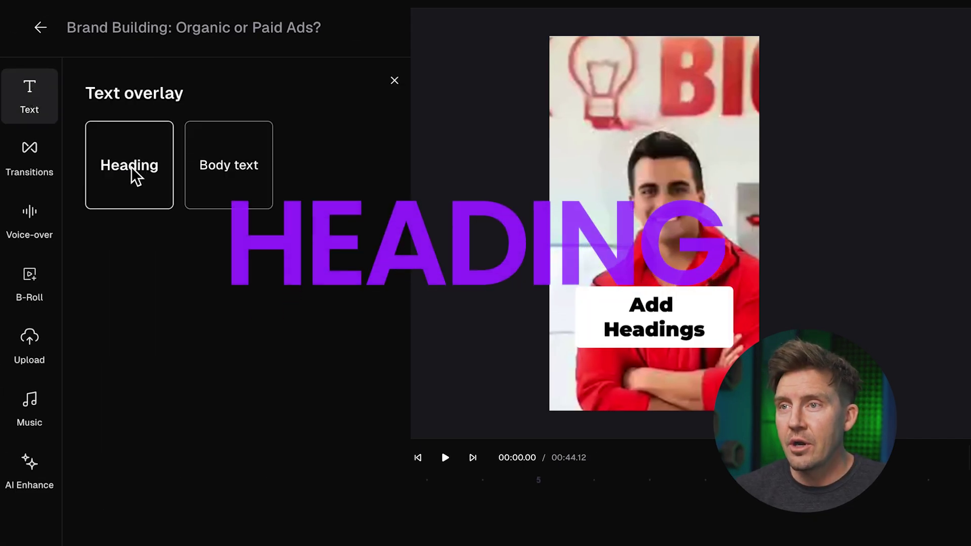
{"action": "left_click_drag", "start_coordinate": [694, 313], "coordinate": [707, 128]}
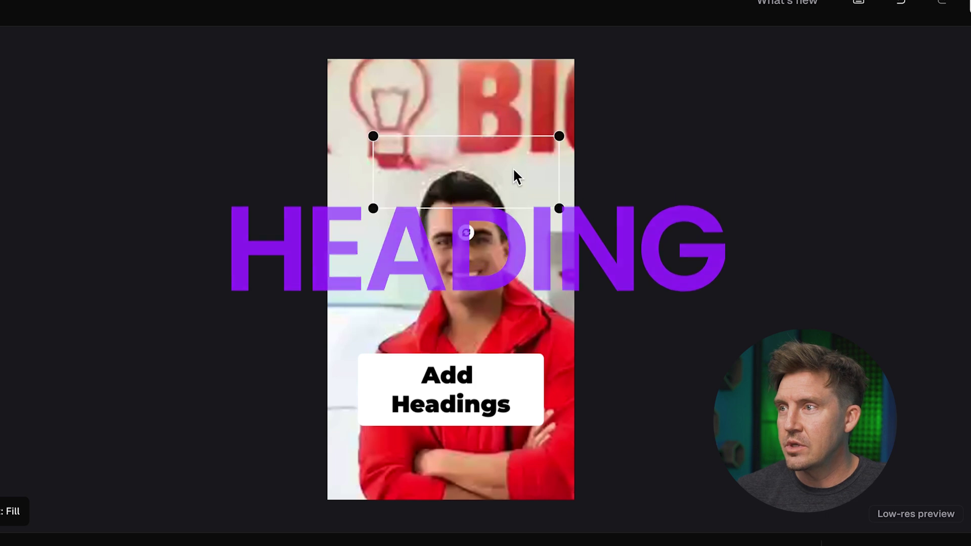
{"action": "left_click_drag", "start_coordinate": [514, 172], "coordinate": [503, 159]}
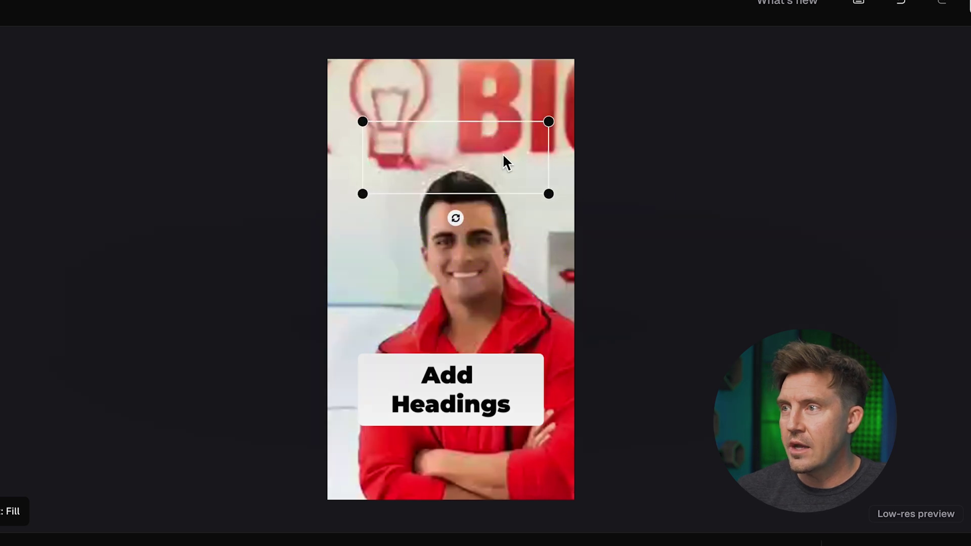
Edit the word 'Headings' and lengthen the 'Add Body Text' overlay's duration on the timeline.
{"action": "double_click", "coordinate": [704, 174]}
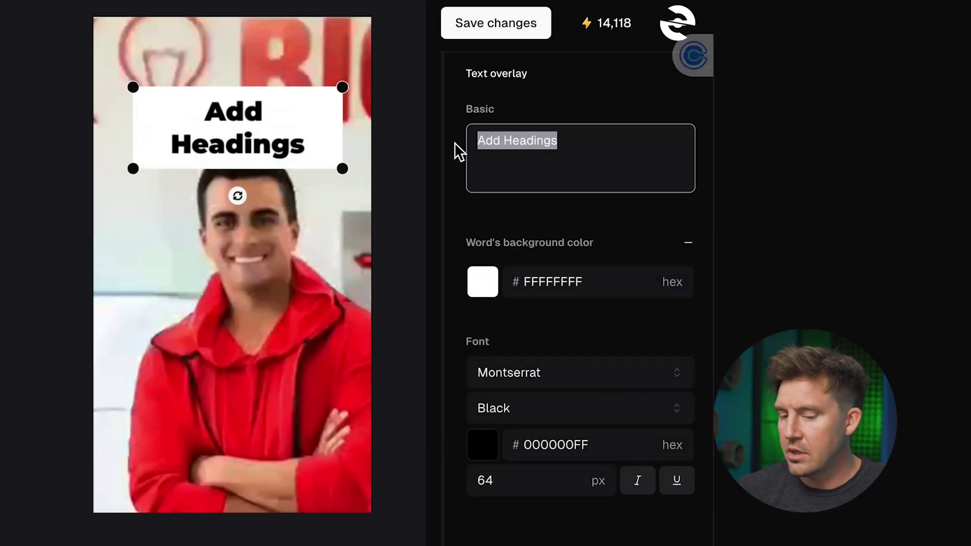
{"action": "key", "text": "Escape"}
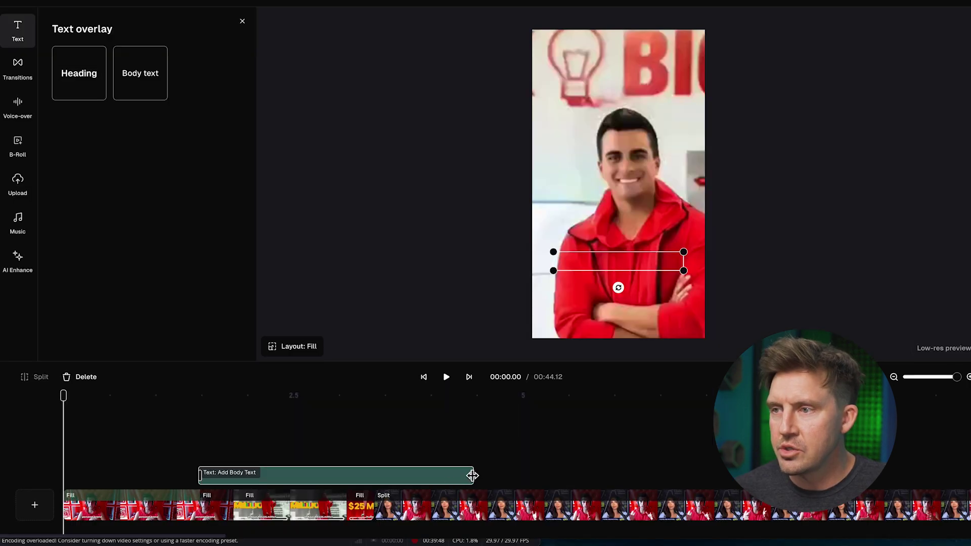
{"action": "left_click_drag", "start_coordinate": [472, 476], "coordinate": [359, 476]}
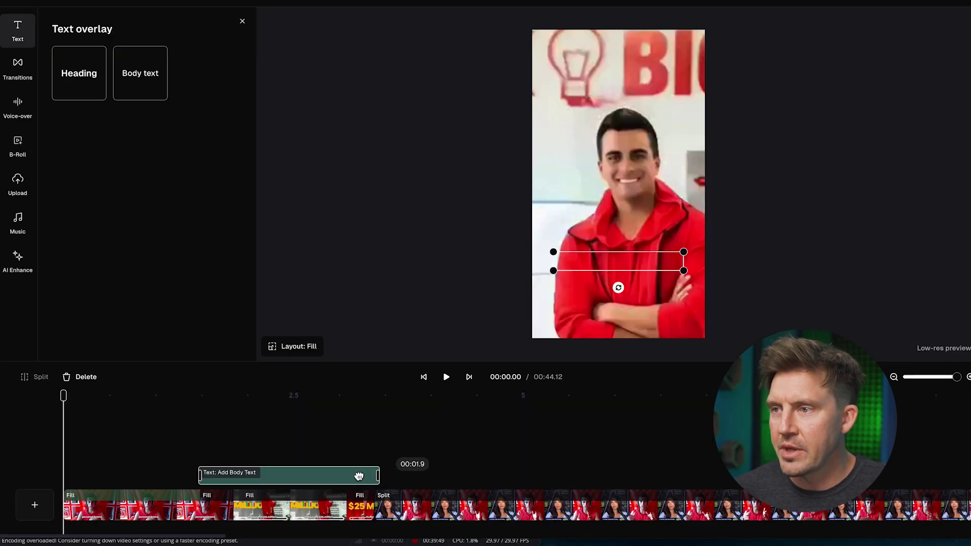